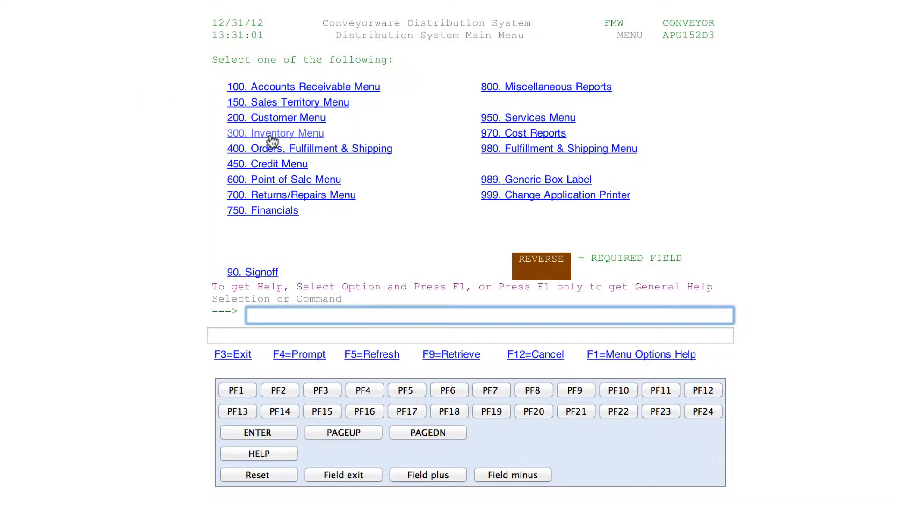
- Open Work with Inventory from the inventory menu and set the company to 108
{"action": "left_click", "coordinate": [273, 134]}
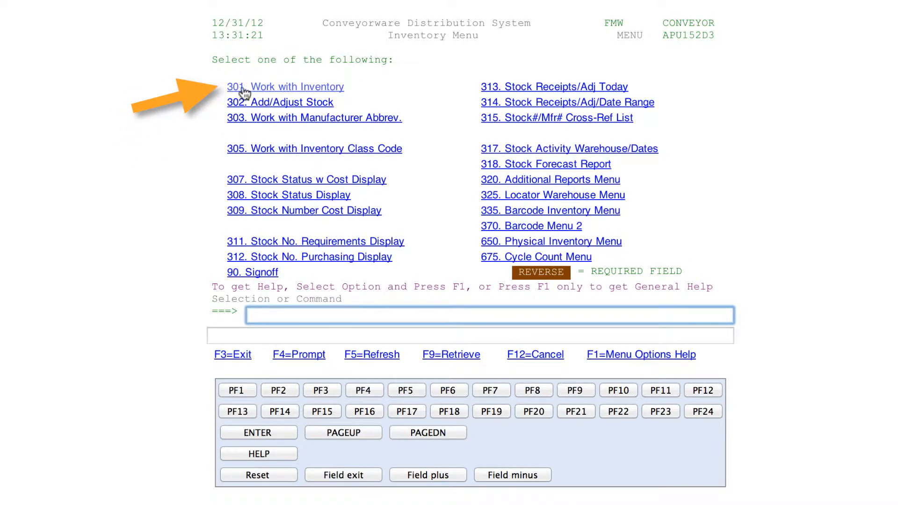
{"action": "left_click", "coordinate": [276, 89]}
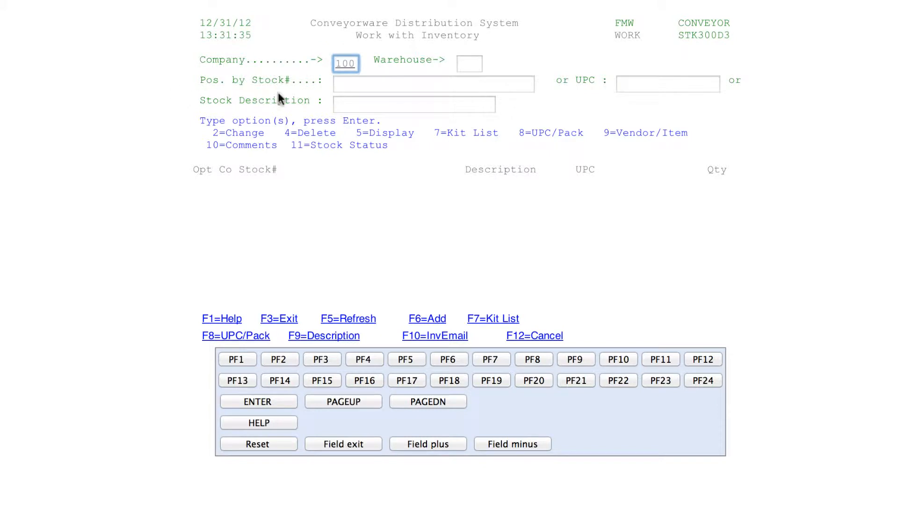
{"action": "double_click", "coordinate": [355, 65]}
{"action": "type", "text": "108"}
{"action": "key", "text": "Down"}
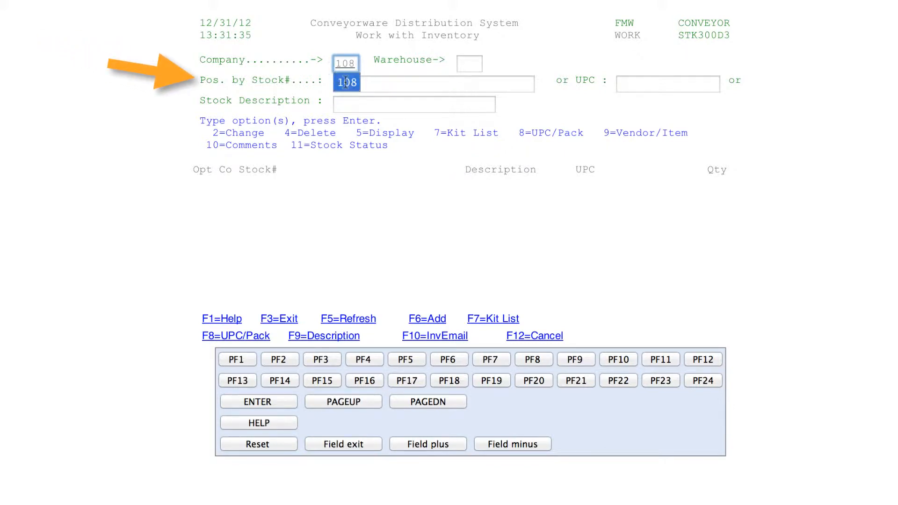
- Enter stock number K500-731 and start adding it as a new stock item
{"action": "left_click", "coordinate": [371, 87]}
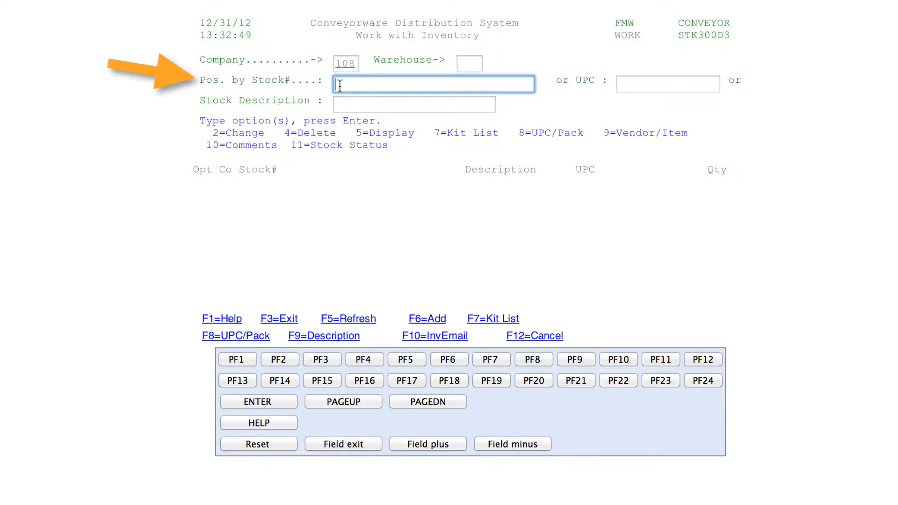
{"action": "type", "text": "K"}
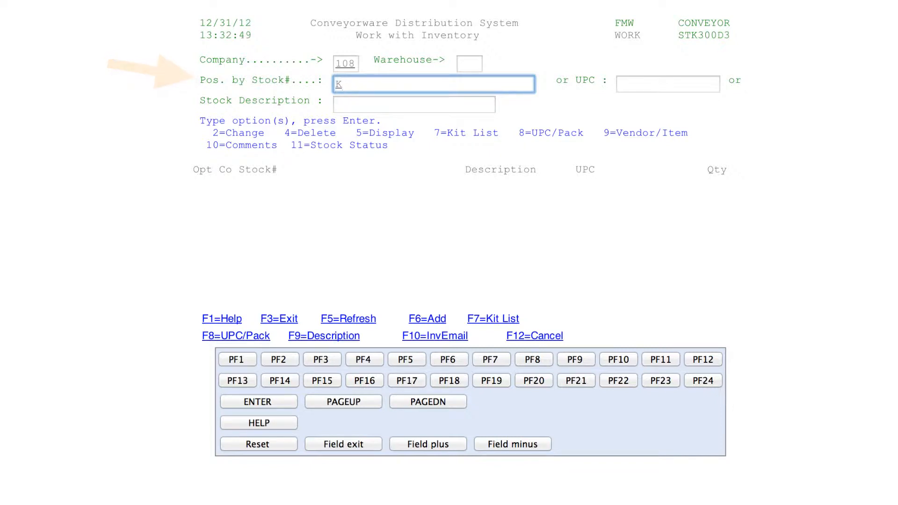
{"action": "type", "text": "500-"}
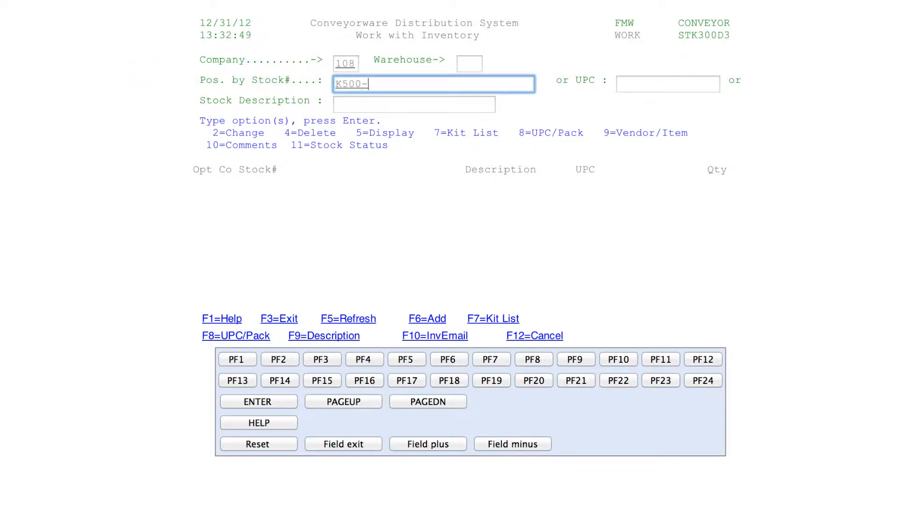
{"action": "type", "text": "731"}
{"action": "left_click", "coordinate": [435, 323]}
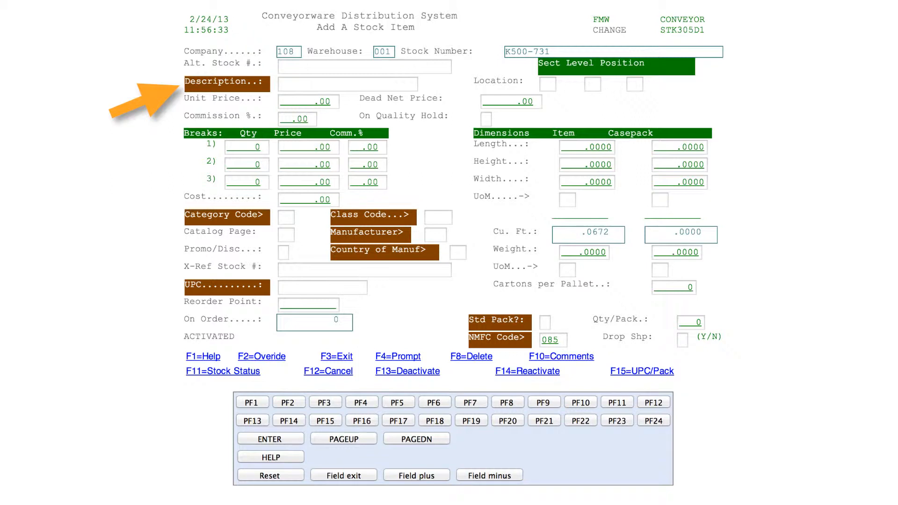
- Set the new stock item's description to KICKER 7.5X31
{"action": "left_click", "coordinate": [290, 85]}
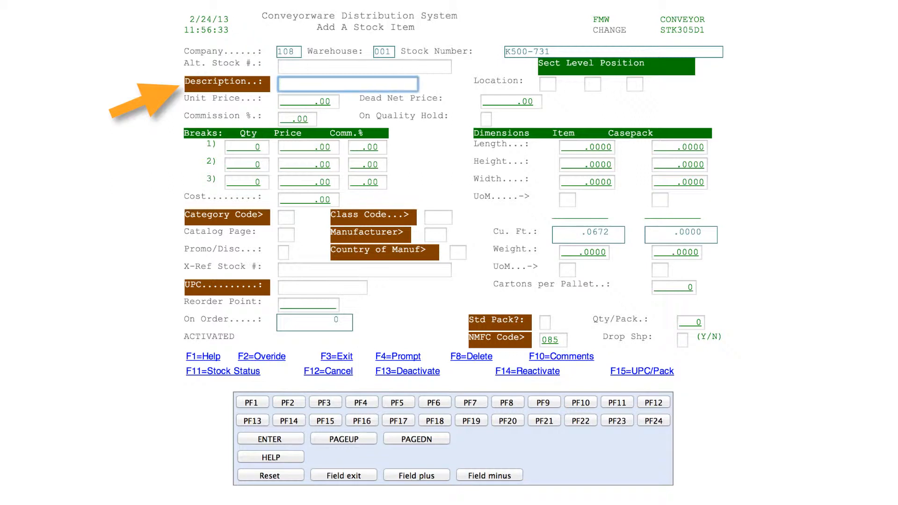
{"action": "type", "text": "KICKER 7"}
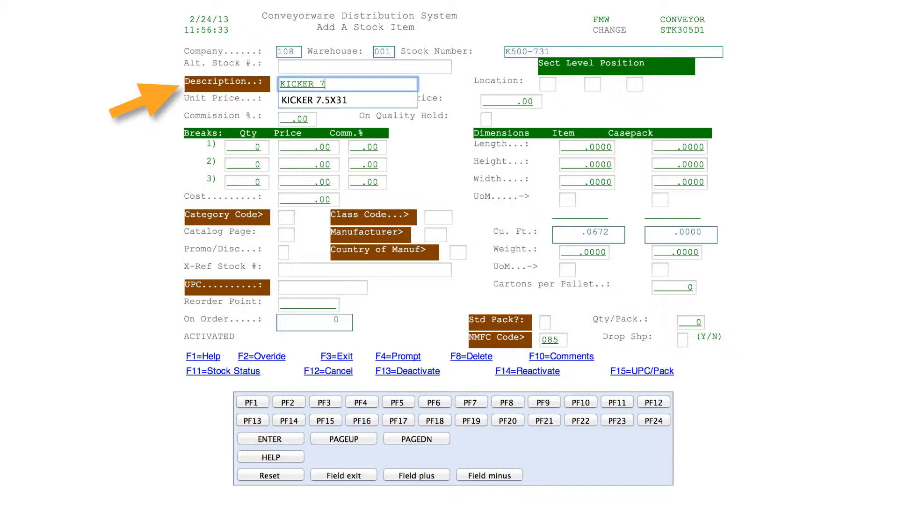
{"action": "type", "text": ".5X31"}
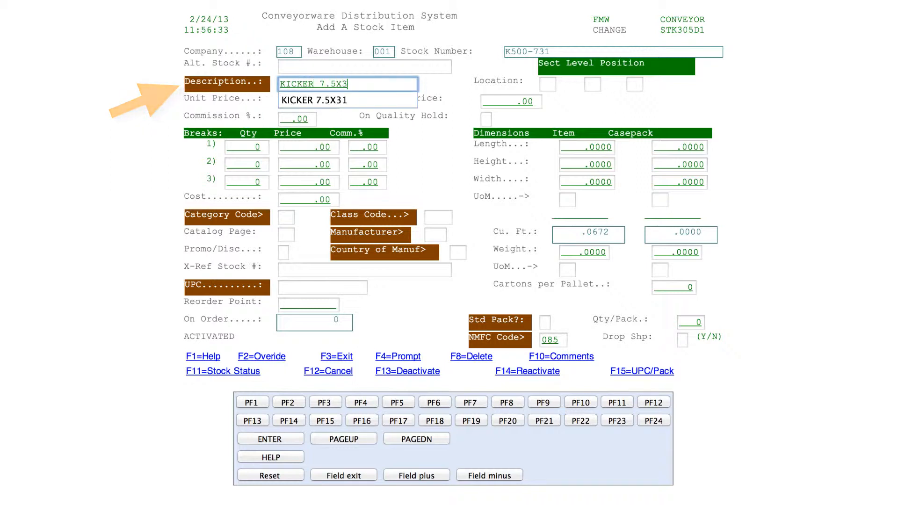
{"action": "left_click", "coordinate": [291, 102]}
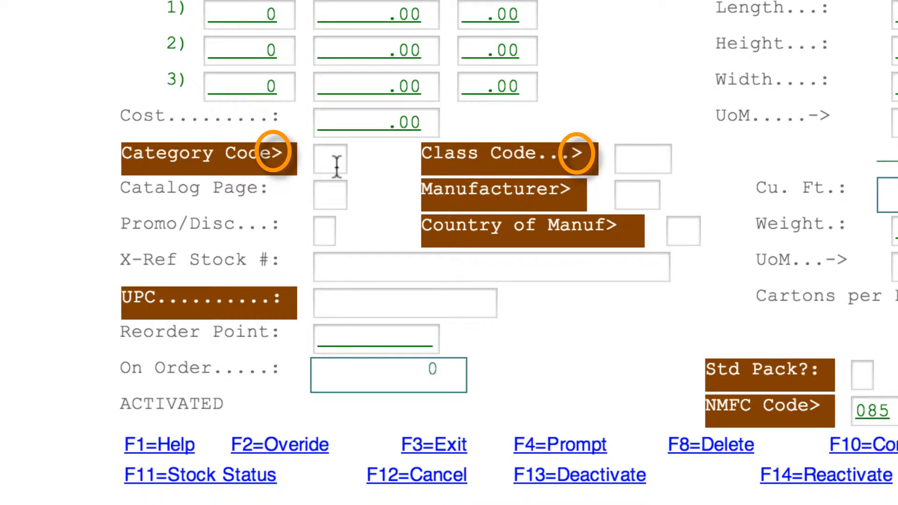
- Look up the category and class codes and select category 01, class RRS (Rolling River Skateboards), for the item
{"action": "left_click", "coordinate": [337, 166]}
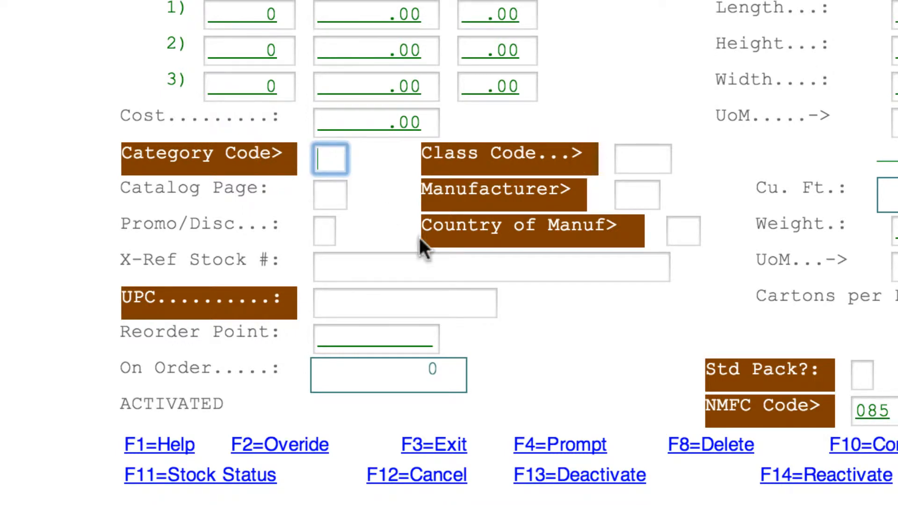
{"action": "left_click", "coordinate": [557, 439]}
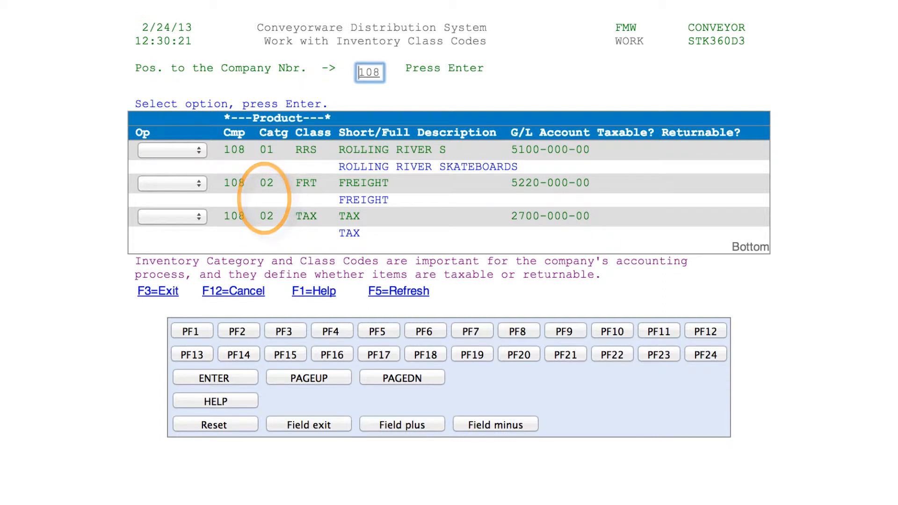
{"action": "left_click", "coordinate": [158, 151]}
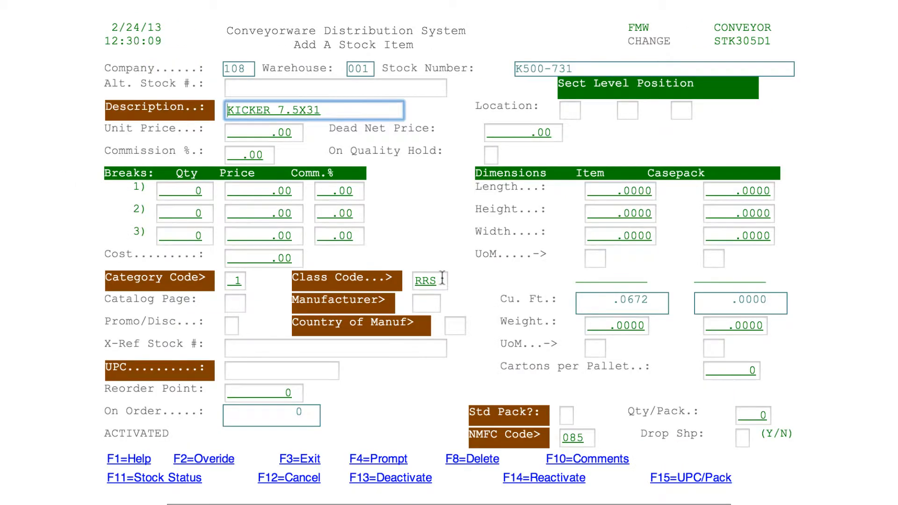
{"action": "left_click", "coordinate": [439, 280]}
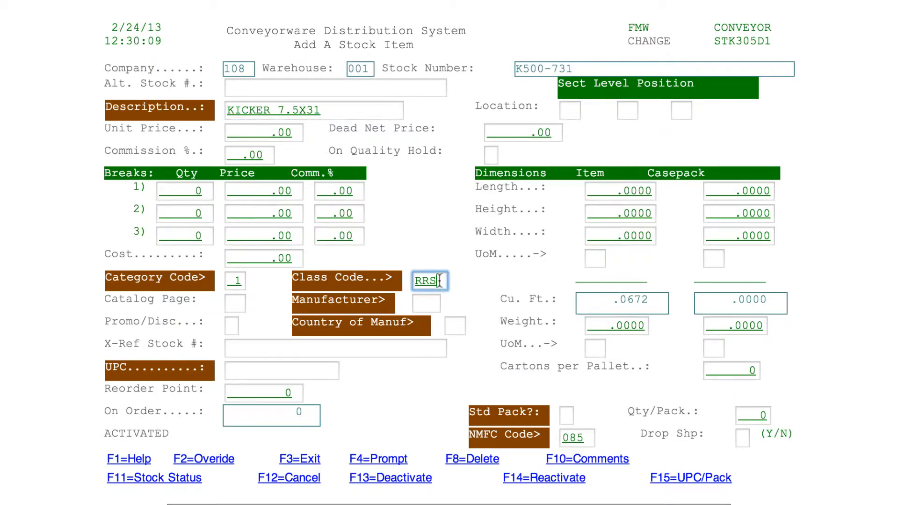
{"action": "left_click", "coordinate": [377, 458]}
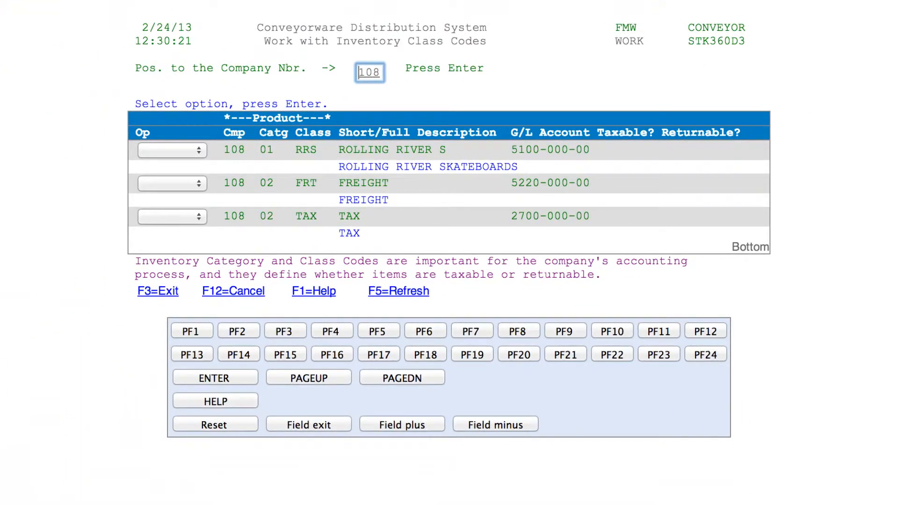
{"action": "left_click", "coordinate": [159, 150]}
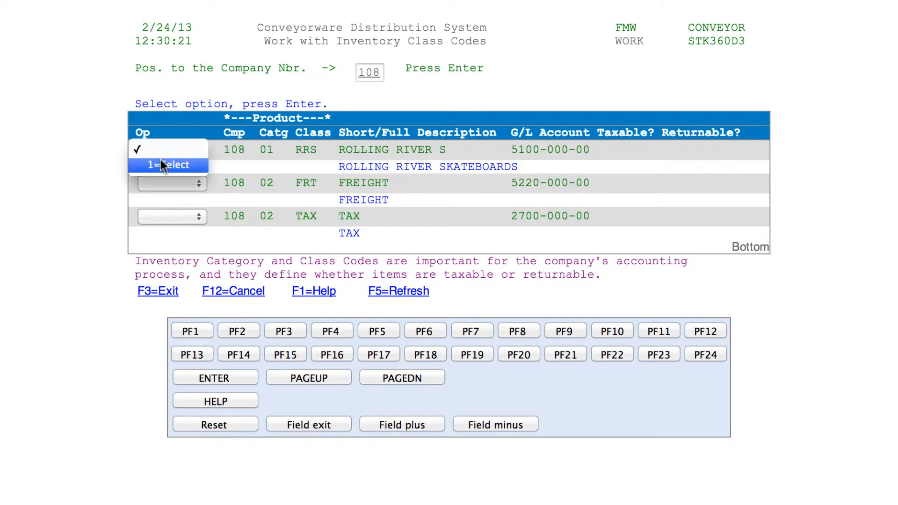
{"action": "left_click", "coordinate": [161, 159]}
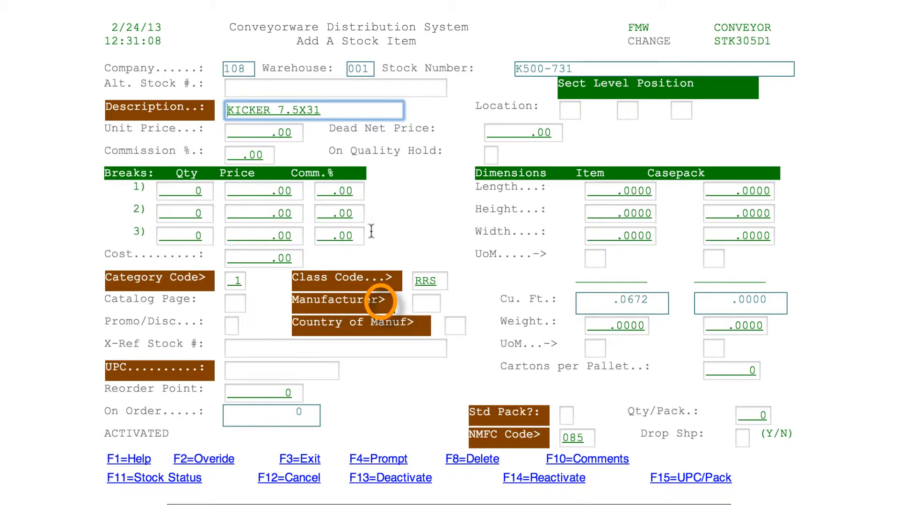
- Look up the manufacturer abbreviations and select RRS, Rolling River Skateboard, as the item's manufacturer
{"action": "left_click", "coordinate": [421, 300]}
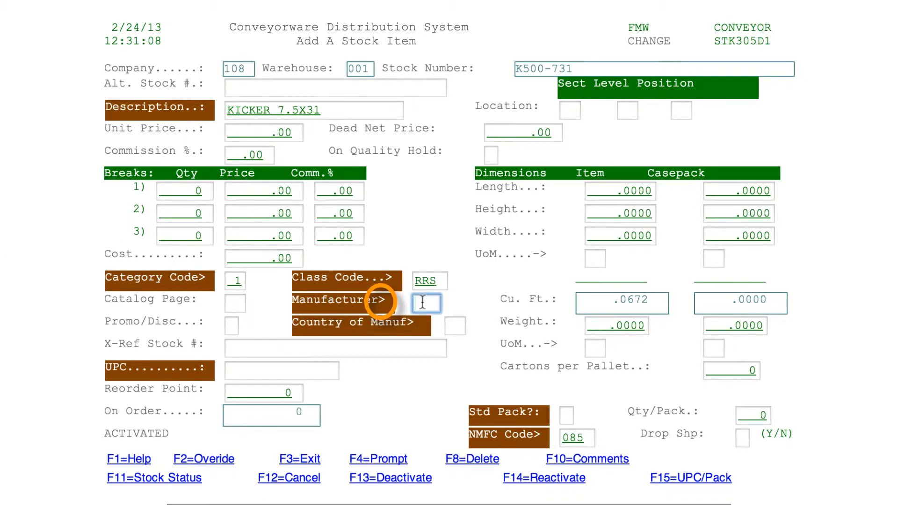
{"action": "left_click", "coordinate": [385, 461]}
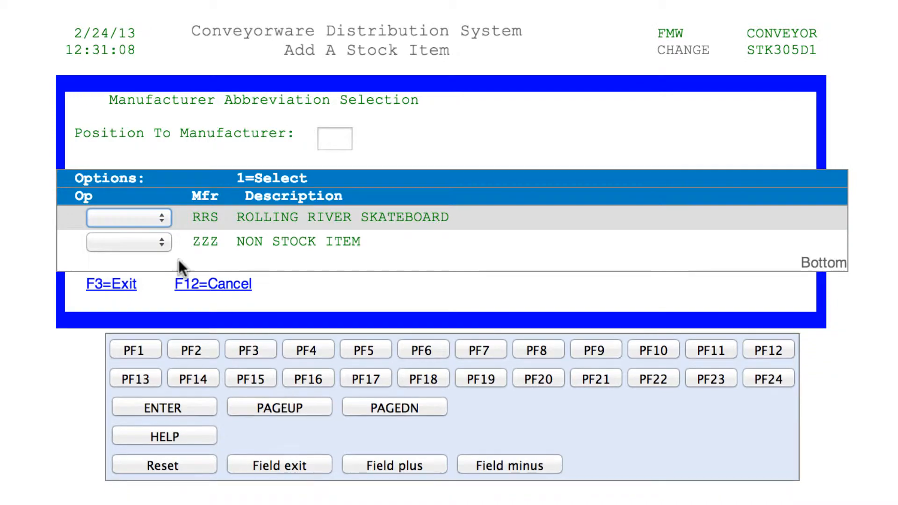
{"action": "left_click", "coordinate": [138, 216]}
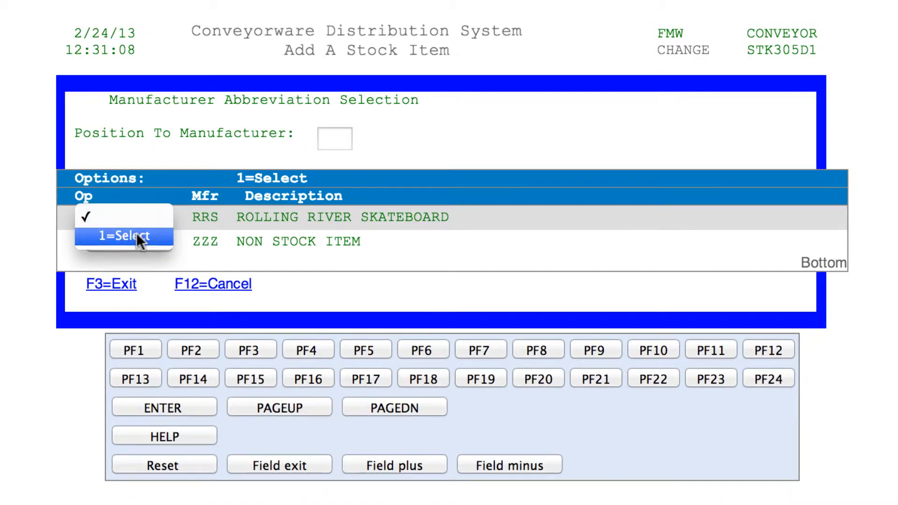
{"action": "left_click", "coordinate": [136, 233]}
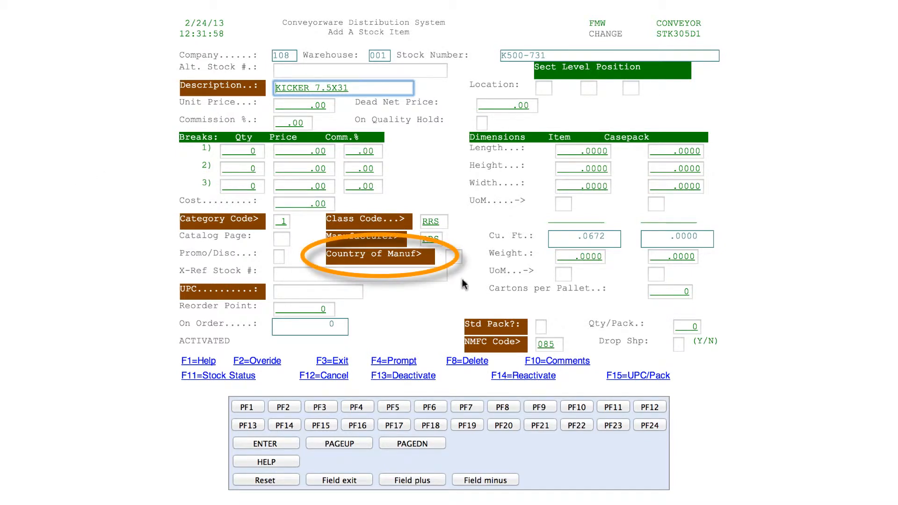
- Browse the country code list, exit it, and set the country of manufacture to US
{"action": "left_click", "coordinate": [452, 257]}
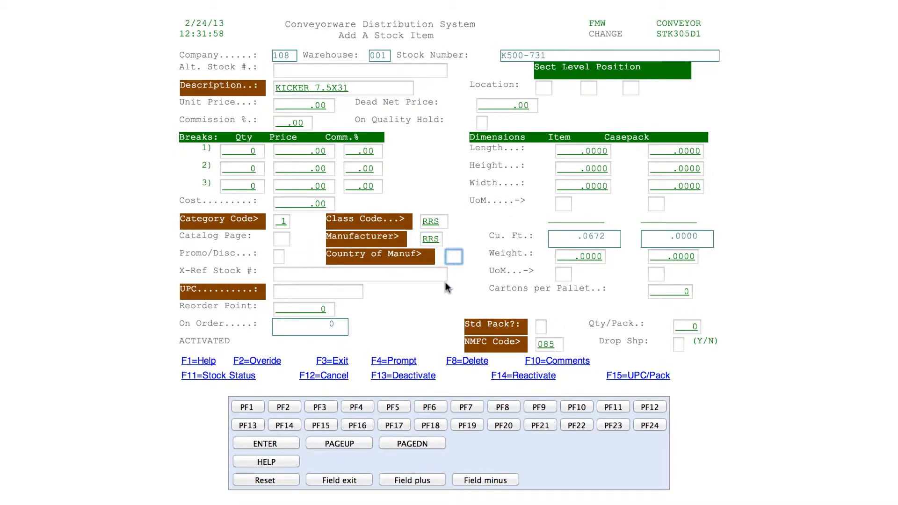
{"action": "left_click", "coordinate": [405, 362]}
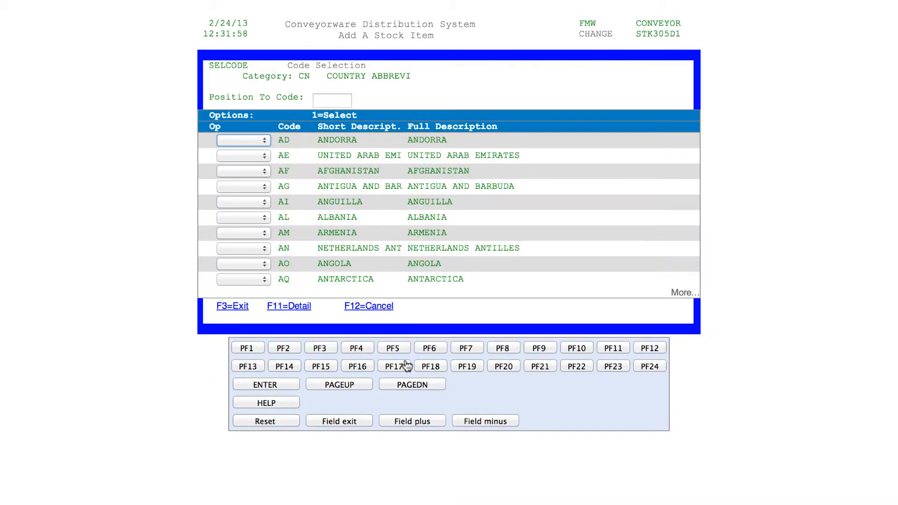
{"action": "left_click", "coordinate": [392, 386]}
{"action": "left_click", "coordinate": [392, 386]}
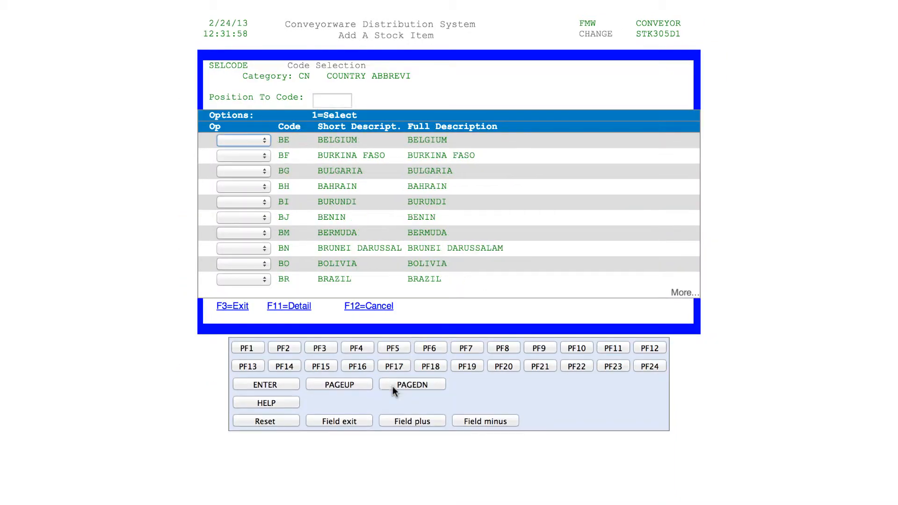
{"action": "left_click", "coordinate": [362, 385]}
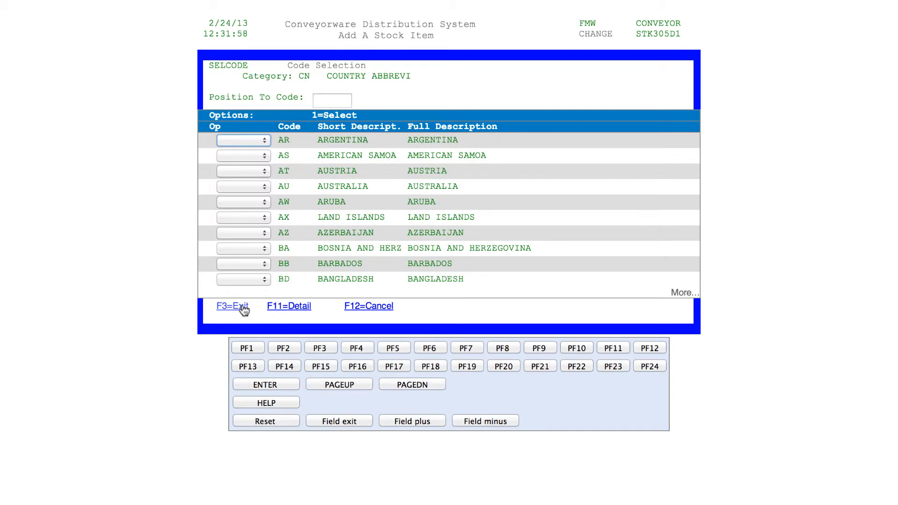
{"action": "left_click", "coordinate": [244, 309]}
{"action": "left_click", "coordinate": [450, 257]}
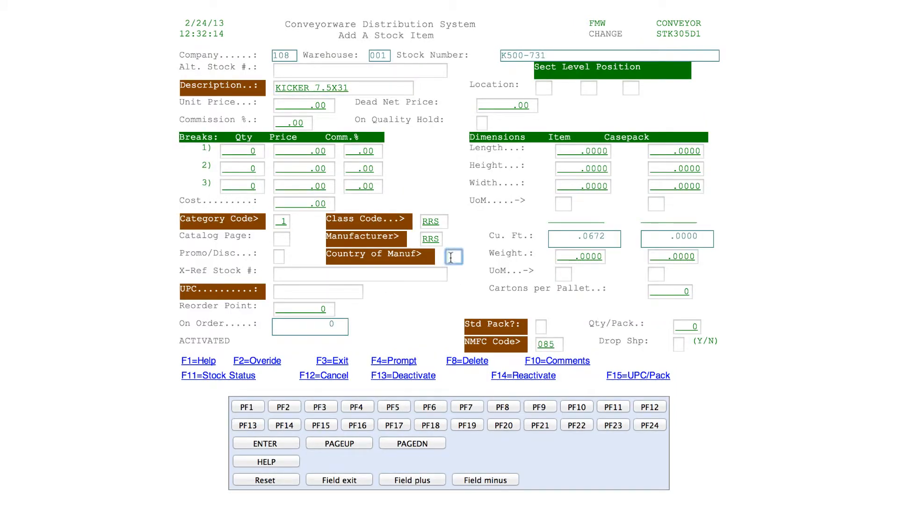
{"action": "type", "text": "US"}
- Enter K500-731 as the item's UPC
{"action": "left_click", "coordinate": [327, 291]}
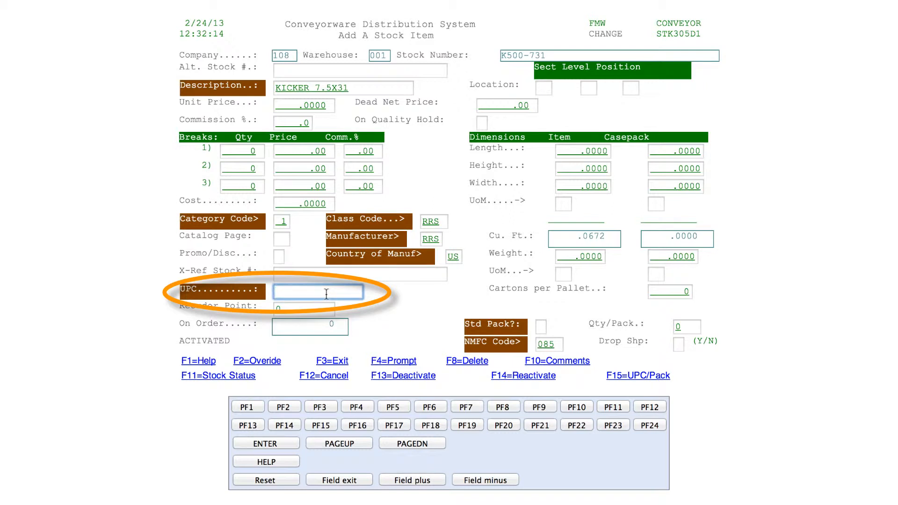
{"action": "type", "text": "K500-731"}
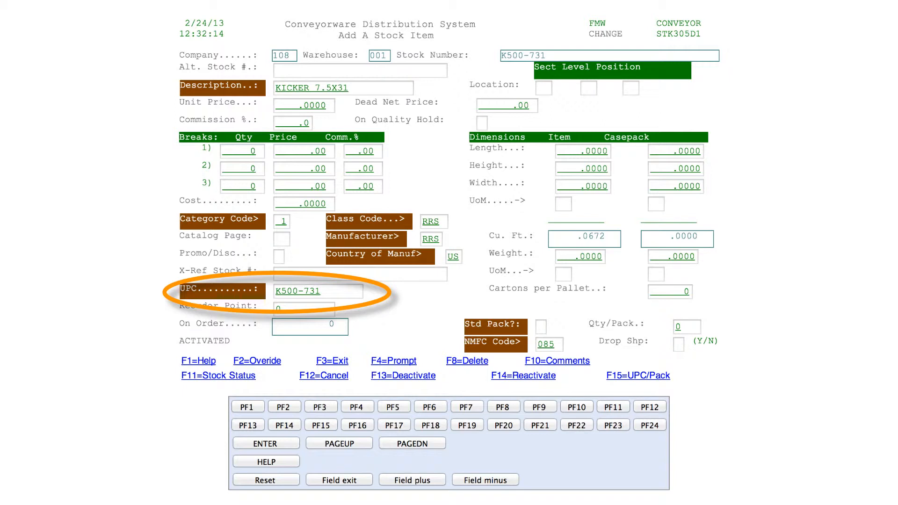
{"action": "key", "text": "Return"}
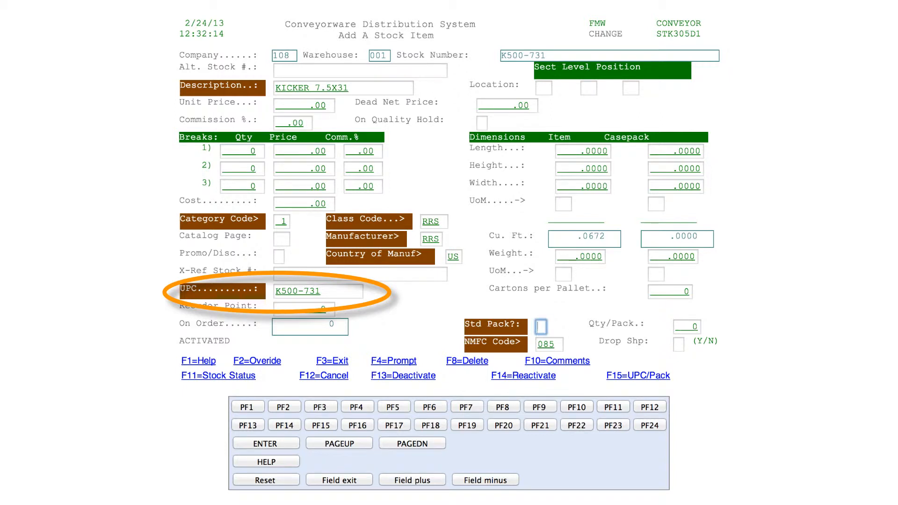
- Mark the item as a standard pack with Y and set the quantity per pack to 4
{"action": "type", "text": "Y"}
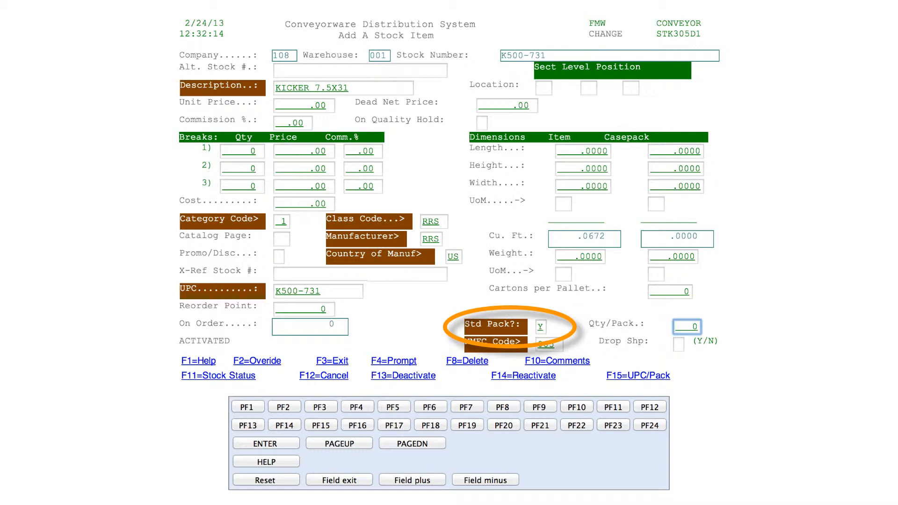
{"action": "type", "text": "4"}
{"action": "key", "text": "Tab"}
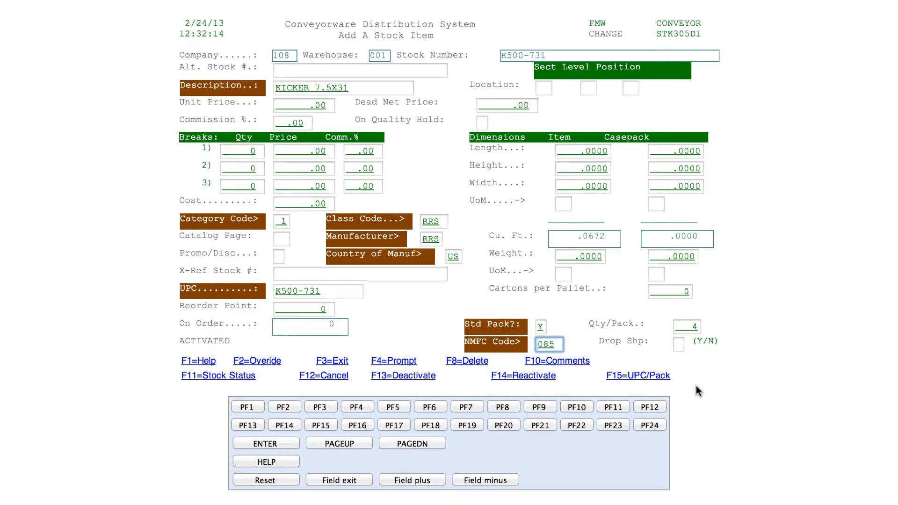
- Set the item's unit price to 49.99 and its cost to 28.47
{"action": "left_click_drag", "start_coordinate": [330, 107], "coordinate": [221, 107]}
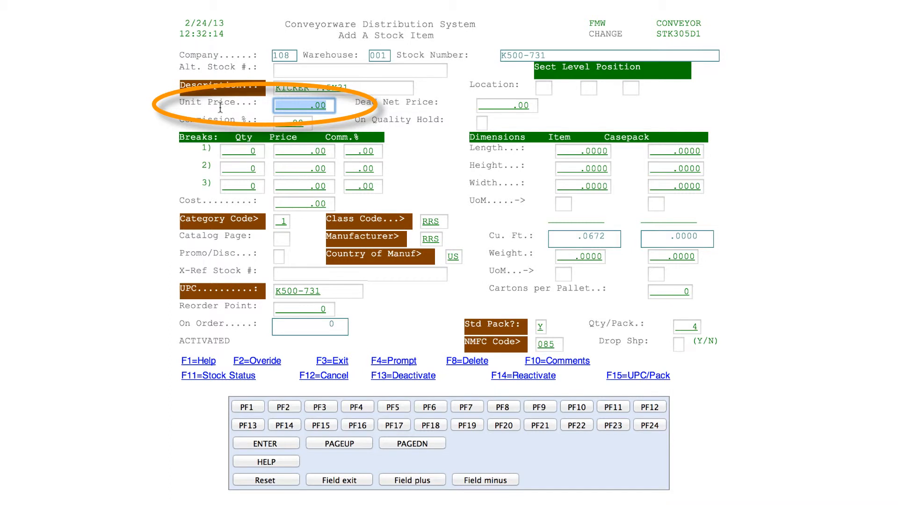
{"action": "type", "text": "49.99"}
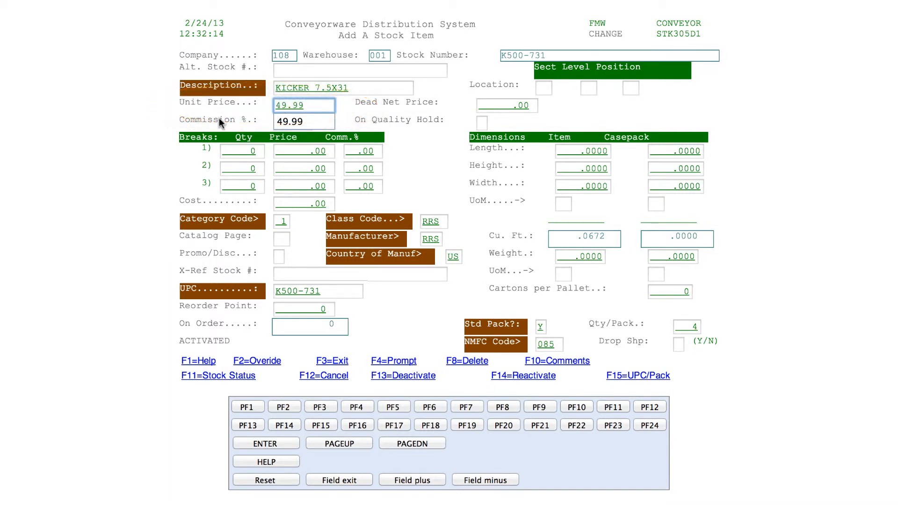
{"action": "left_click_drag", "start_coordinate": [328, 206], "coordinate": [226, 199]}
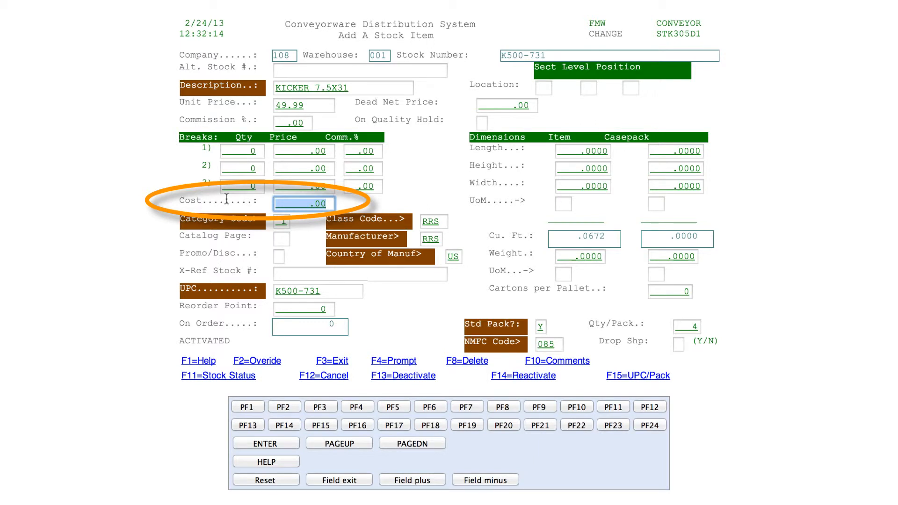
{"action": "type", "text": "28."}
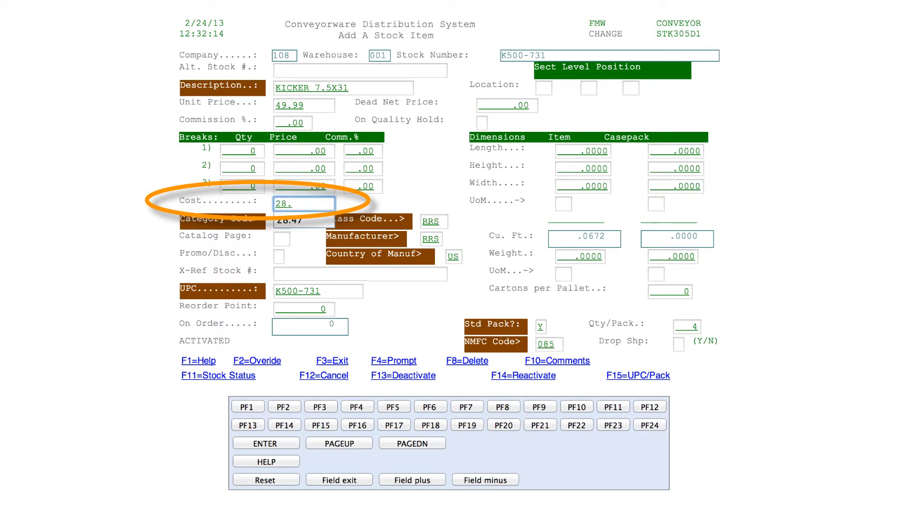
{"action": "type", "text": "47"}
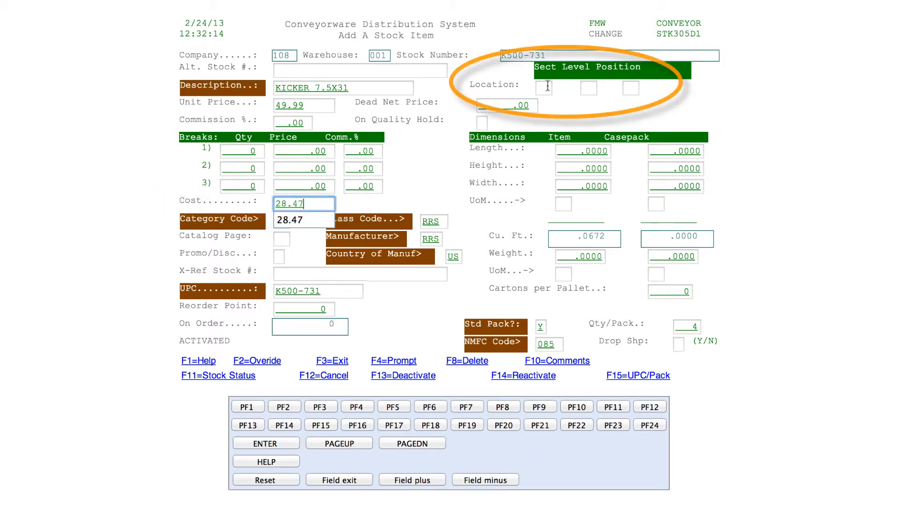
- Set the item's location to section 06, level L, position 00, and its commission percentage to 5
{"action": "left_click", "coordinate": [548, 87]}
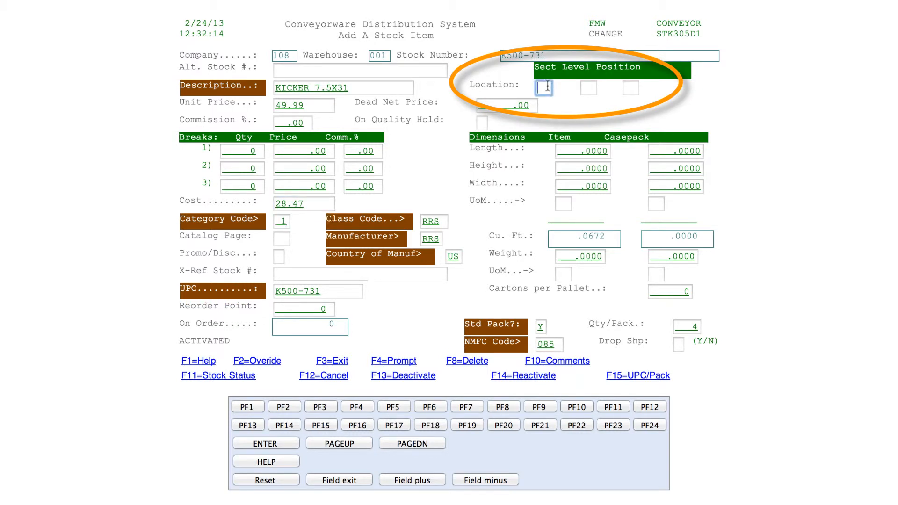
{"action": "type", "text": "06 "}
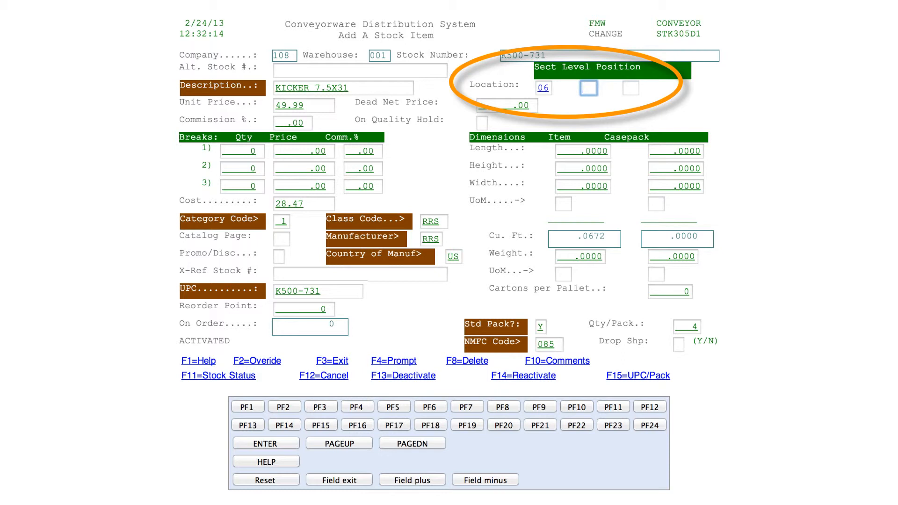
{"action": "type", "text": "L"}
{"action": "key", "text": "Tab"}
{"action": "type", "text": "00"}
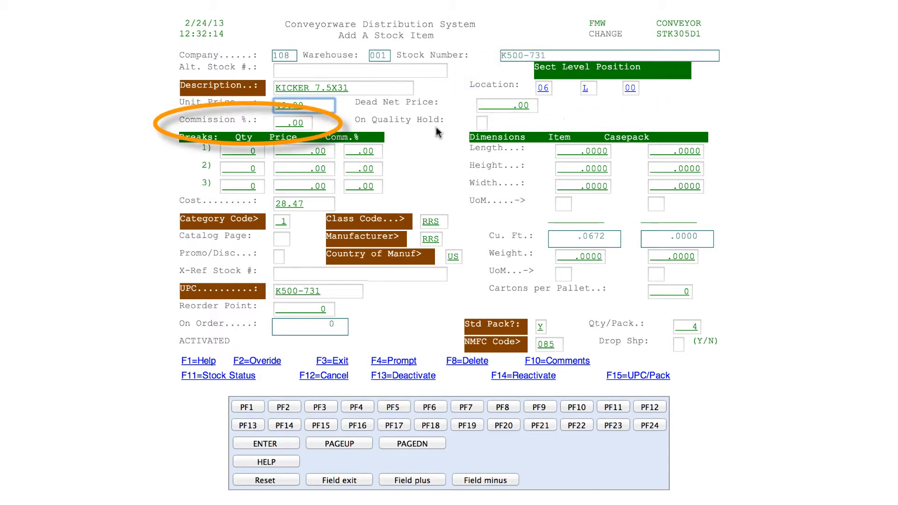
{"action": "left_click_drag", "start_coordinate": [310, 123], "coordinate": [239, 123]}
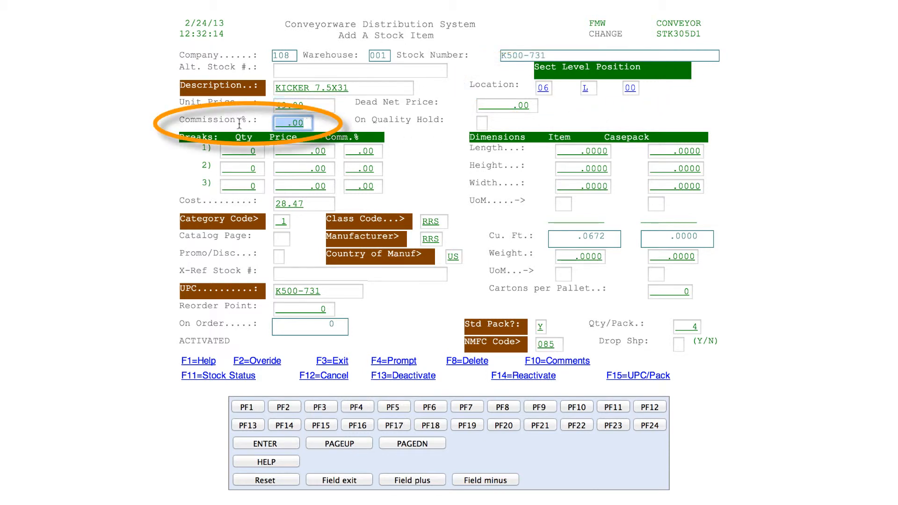
{"action": "type", "text": "5"}
- Enter the single item's dimensions as length 31, height .5 and width 7.5
{"action": "double_click", "coordinate": [603, 154]}
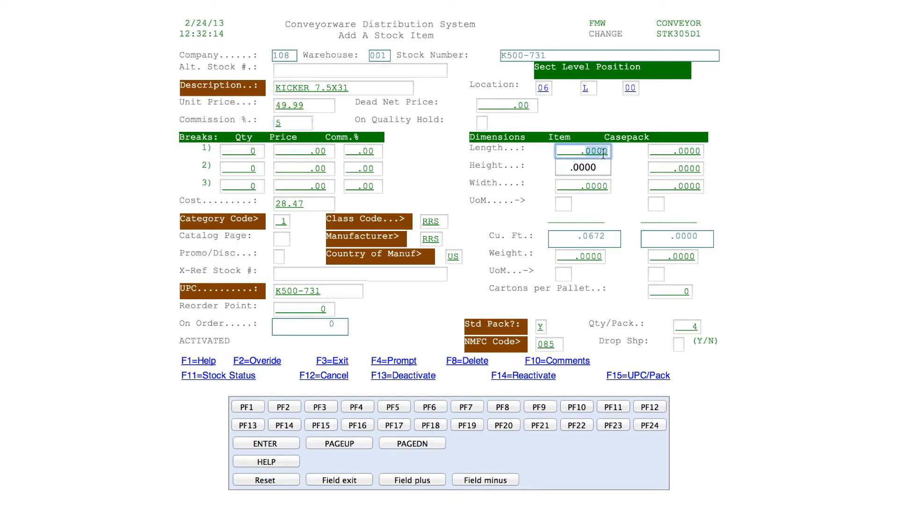
{"action": "triple_click", "coordinate": [604, 153]}
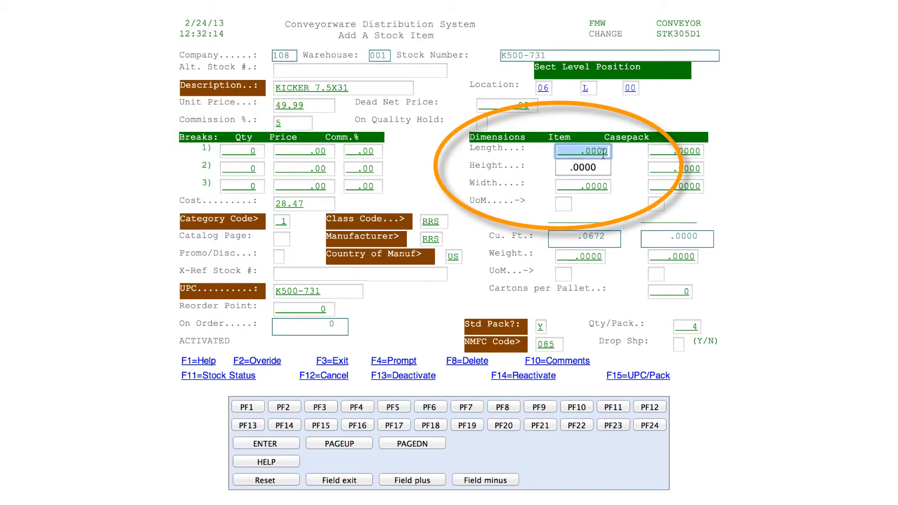
{"action": "type", "text": "31"}
{"action": "key", "text": "Tab"}
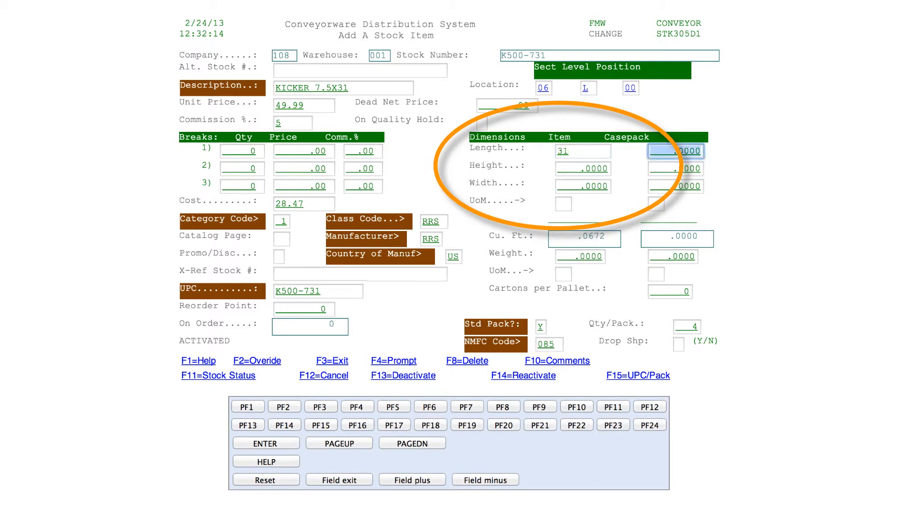
{"action": "double_click", "coordinate": [602, 170]}
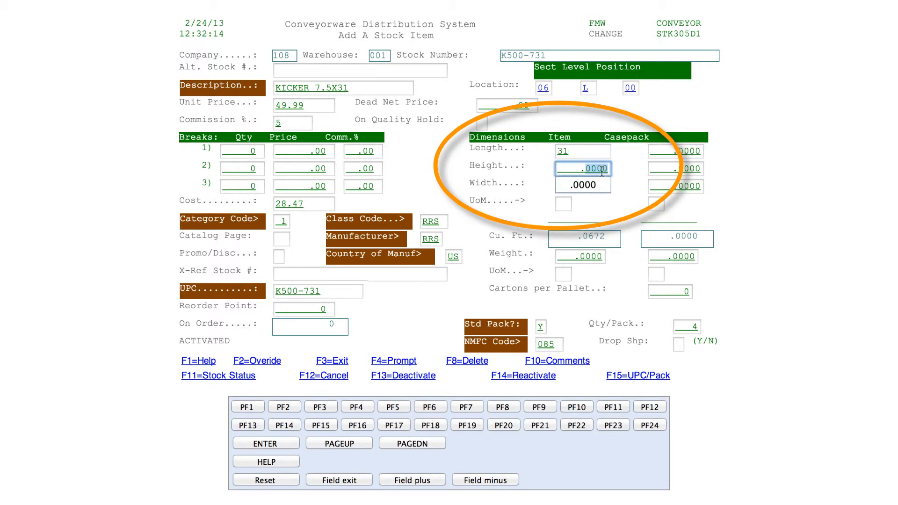
{"action": "type", "text": "5"}
{"action": "double_click", "coordinate": [600, 185]}
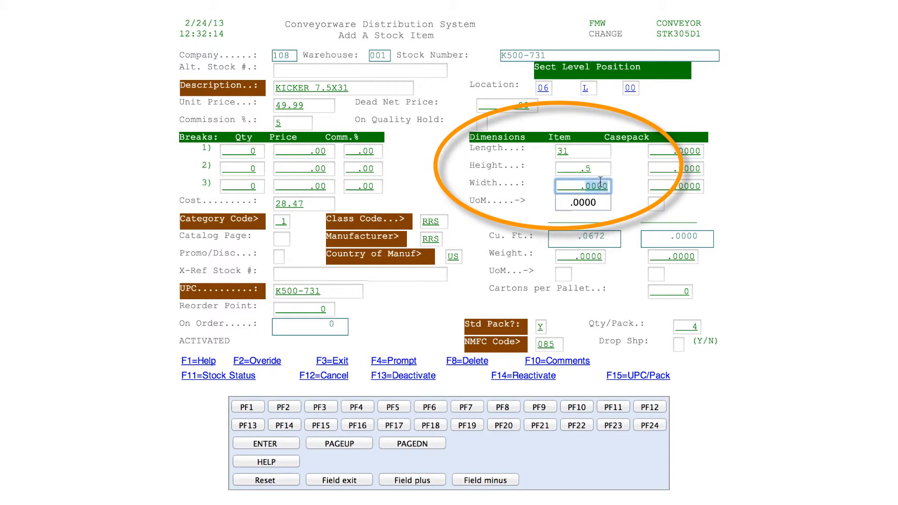
{"action": "type", "text": "7.5"}
- Set the item dimensions' unit of measure to IN and the reorder point to 4
{"action": "left_click", "coordinate": [566, 205]}
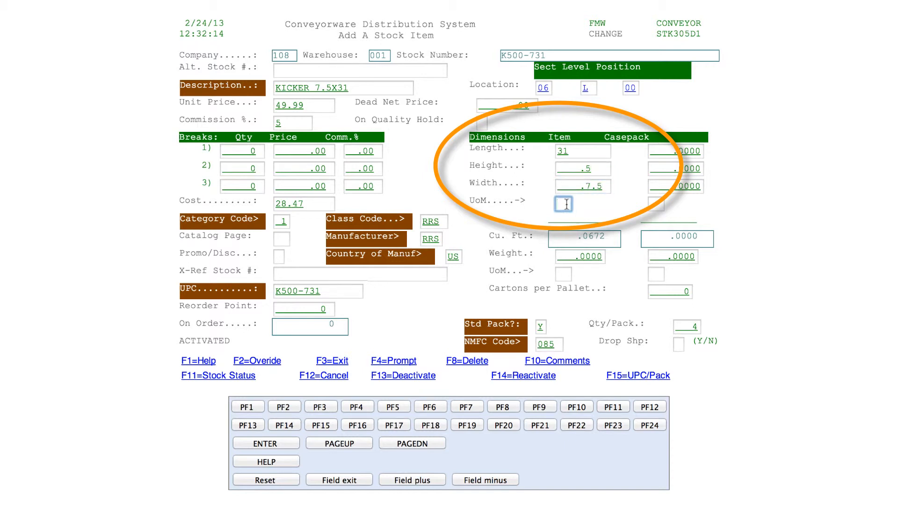
{"action": "type", "text": "IN"}
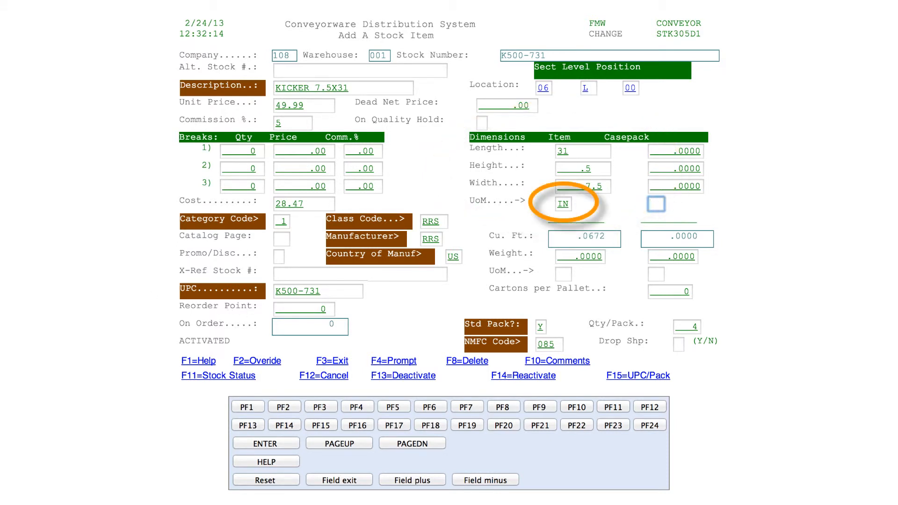
{"action": "left_click", "coordinate": [304, 308]}
{"action": "type", "text": "4"}
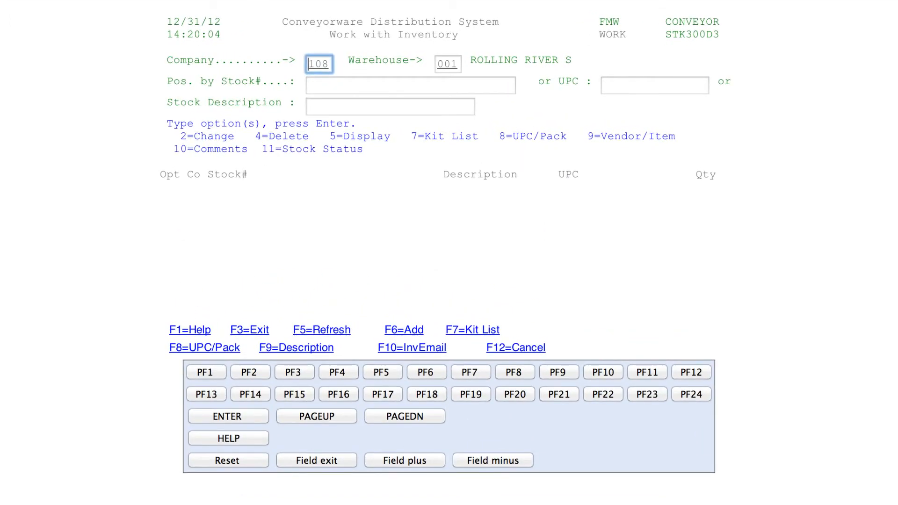
- Look up stock number K500-731 in company 108's inventory and open the list of options for that item
{"action": "left_click", "coordinate": [365, 85]}
{"action": "type", "text": "K500"}
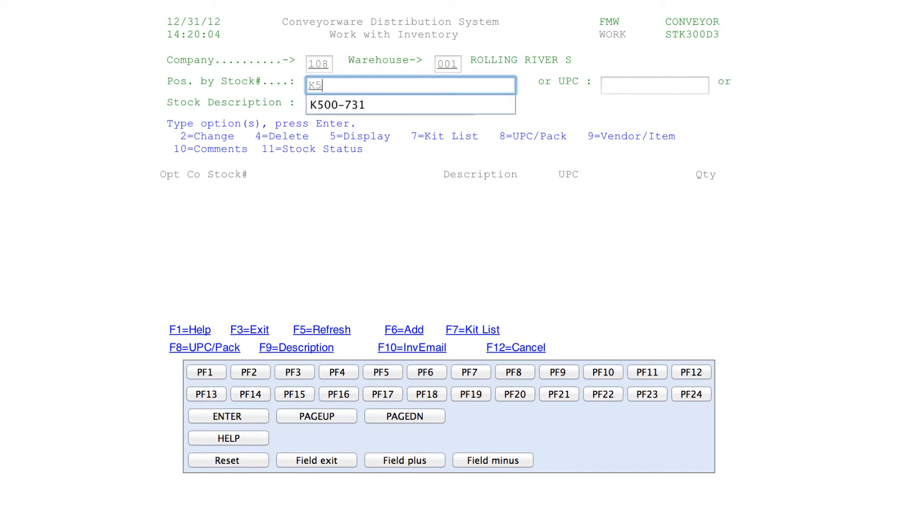
{"action": "type", "text": "-731"}
{"action": "key", "text": "Return"}
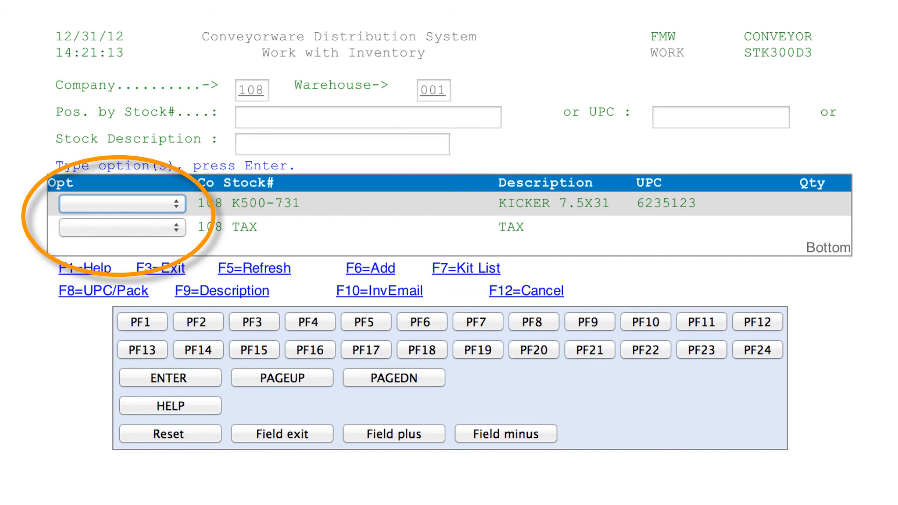
{"action": "left_click", "coordinate": [99, 198]}
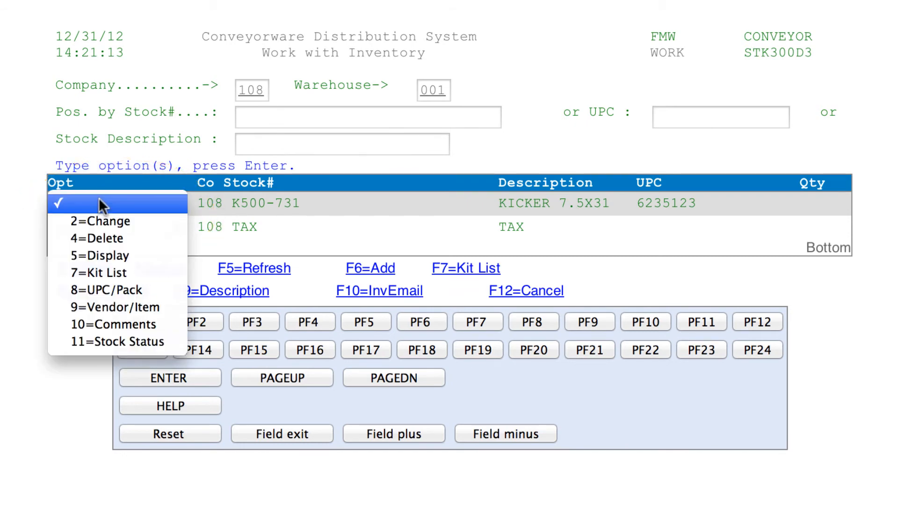